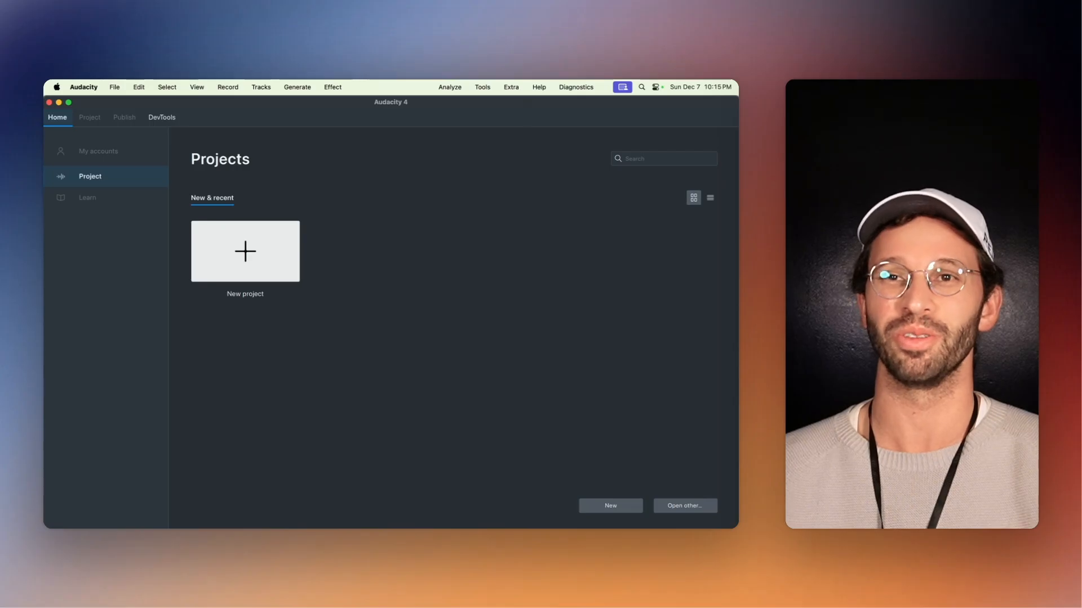
pyautogui.hotkey('ctrl', 'Up')
pyautogui.hotkey('ctrl', 'Up')
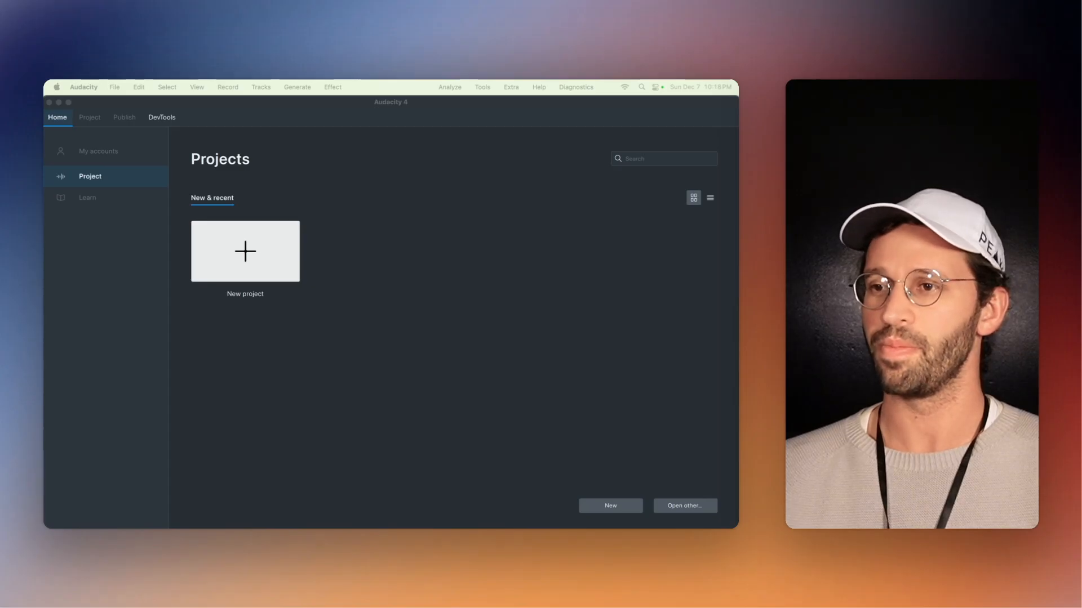
# - Create a new empty project
pyautogui.click(245, 225)
pyautogui.moveTo(460, 241); pyautogui.dragTo(566, 233)
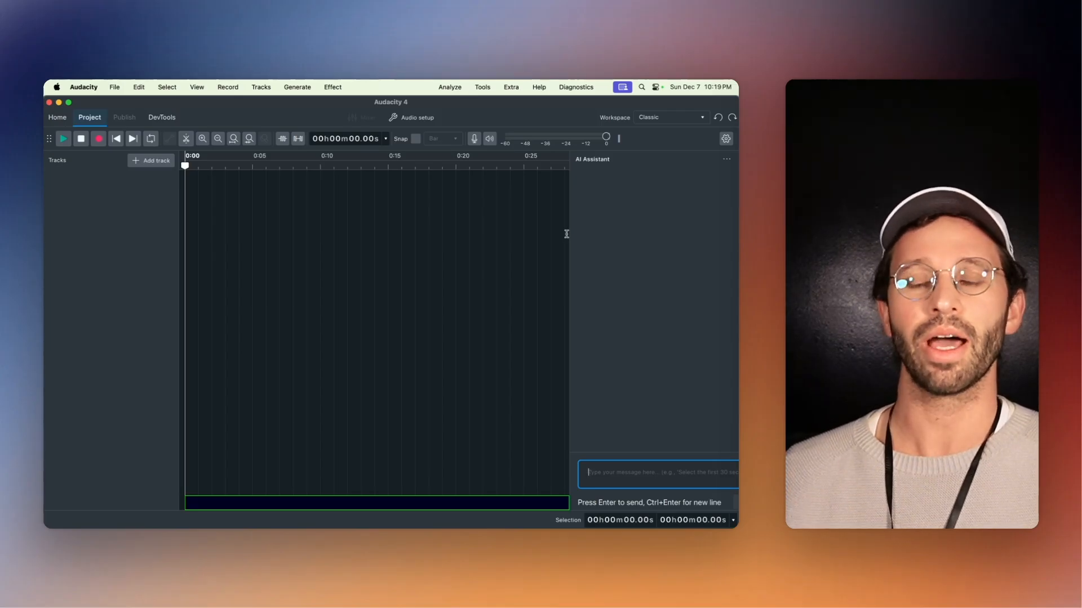
# - Record a first audio clip of about 11 seconds, starting at about 0.5 s on the timeline
pyautogui.click(381, 261)
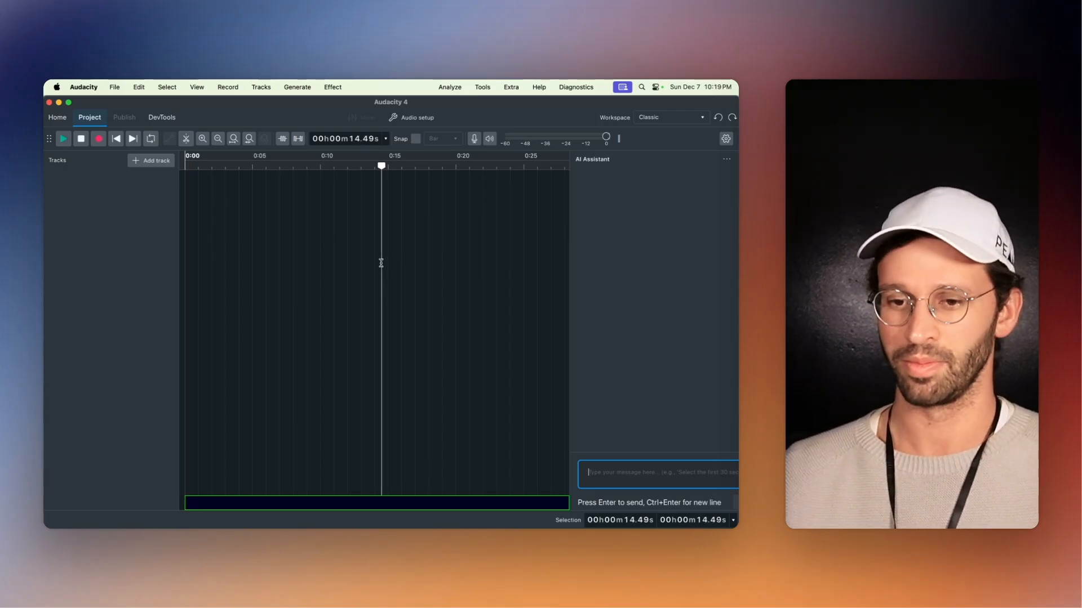
pyautogui.click(191, 165)
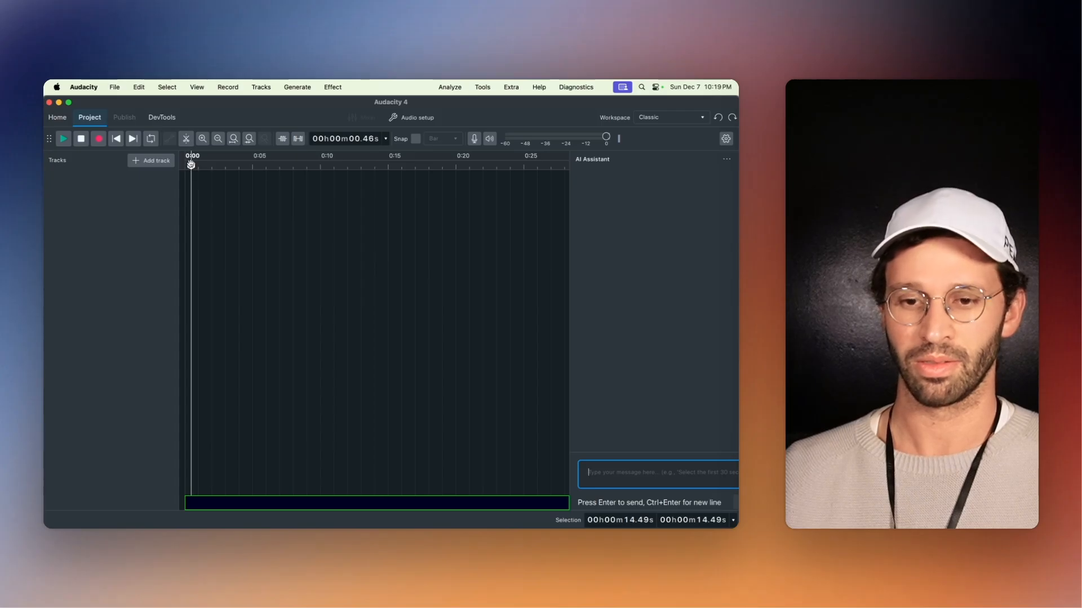
pyautogui.click(99, 139)
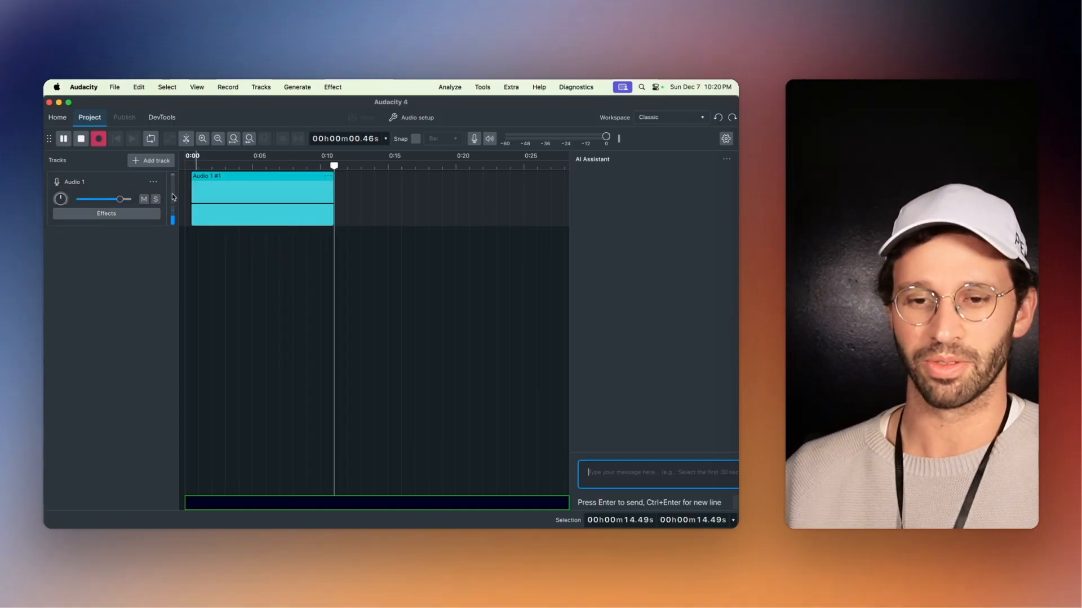
pyautogui.press('space')
# - Play back the recorded clip from near its start and adjust the system volume to a comfortable listening level
pyautogui.click(198, 167)
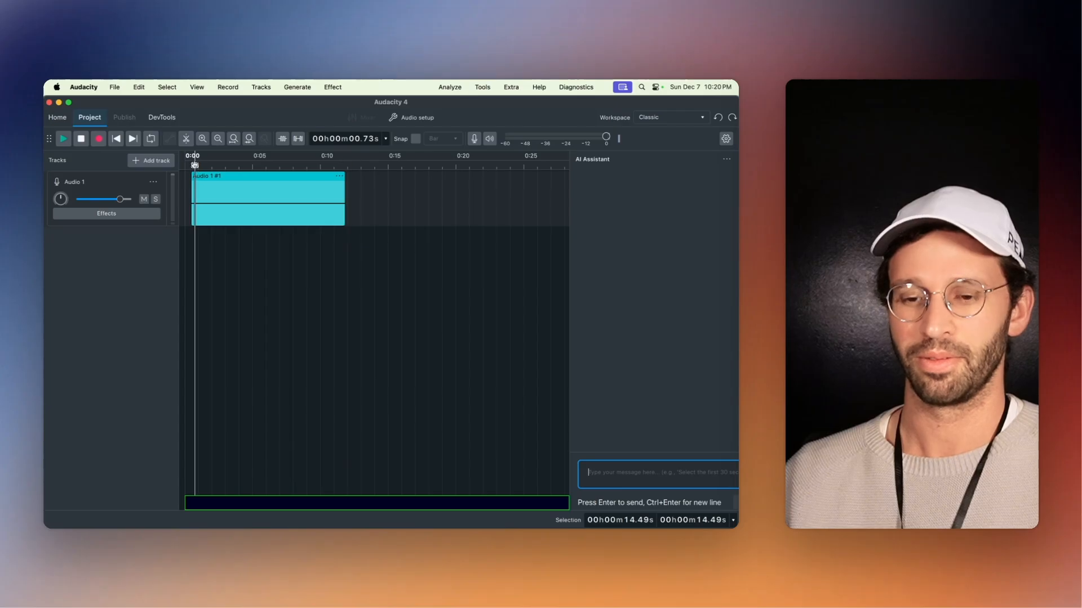
pyautogui.click(66, 142)
pyautogui.press('XF86AudioRaiseVolume')
pyautogui.press('XF86AudioRaiseVolume')
pyautogui.press('XF86AudioRaiseVolume')
pyautogui.press('XF86AudioRaiseVolume')
pyautogui.press('XF86AudioRaiseVolume')
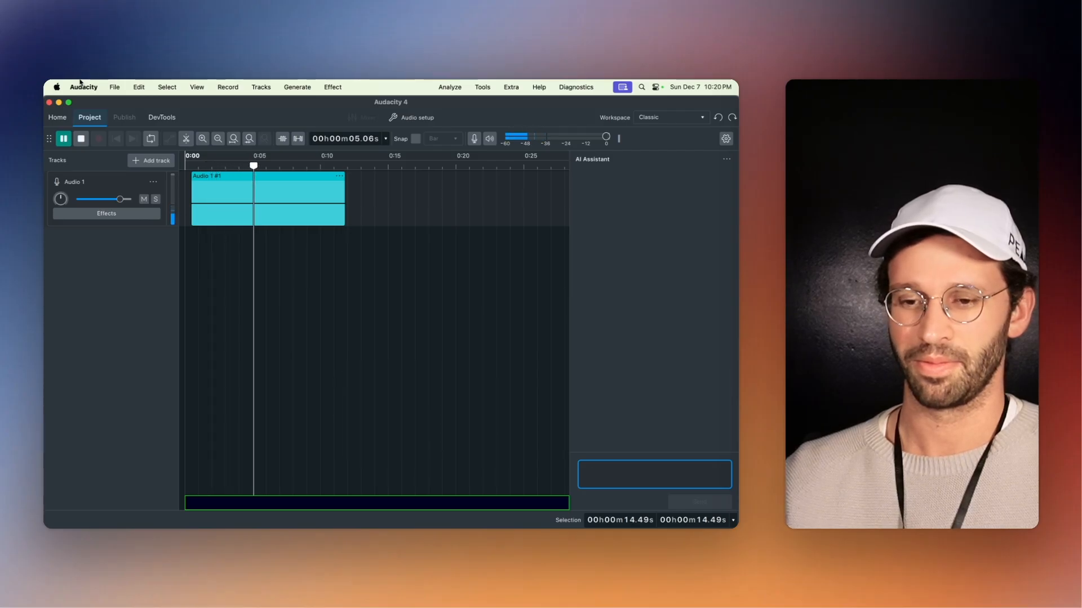
pyautogui.press('XF86AudioLowerVolume')
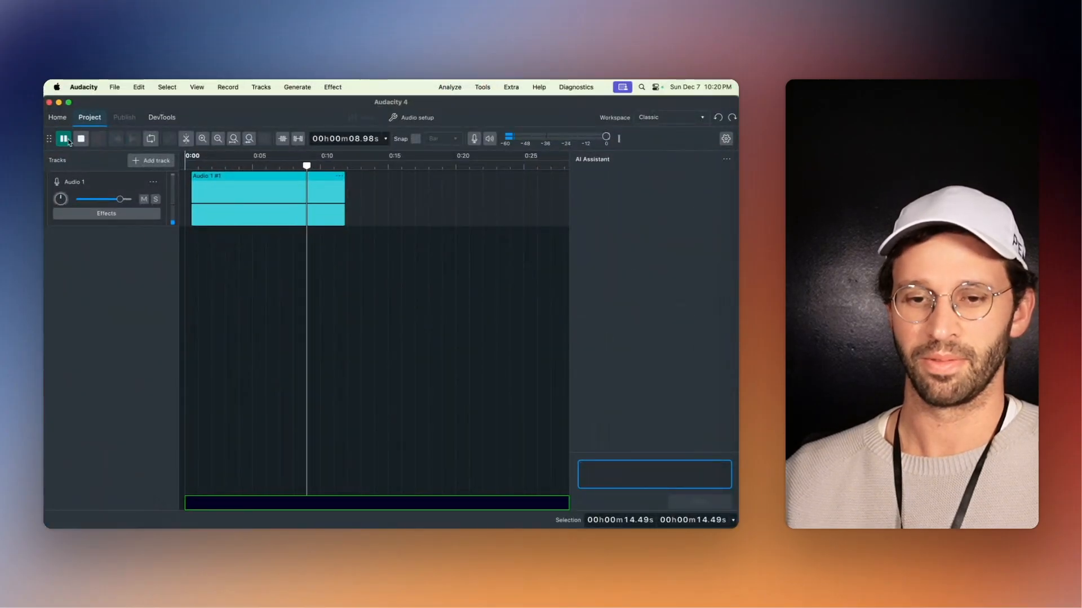
# - Record a second clip of about 22 seconds on the same track, starting at about 12.2 s, just after the first clip
pyautogui.click(100, 139)
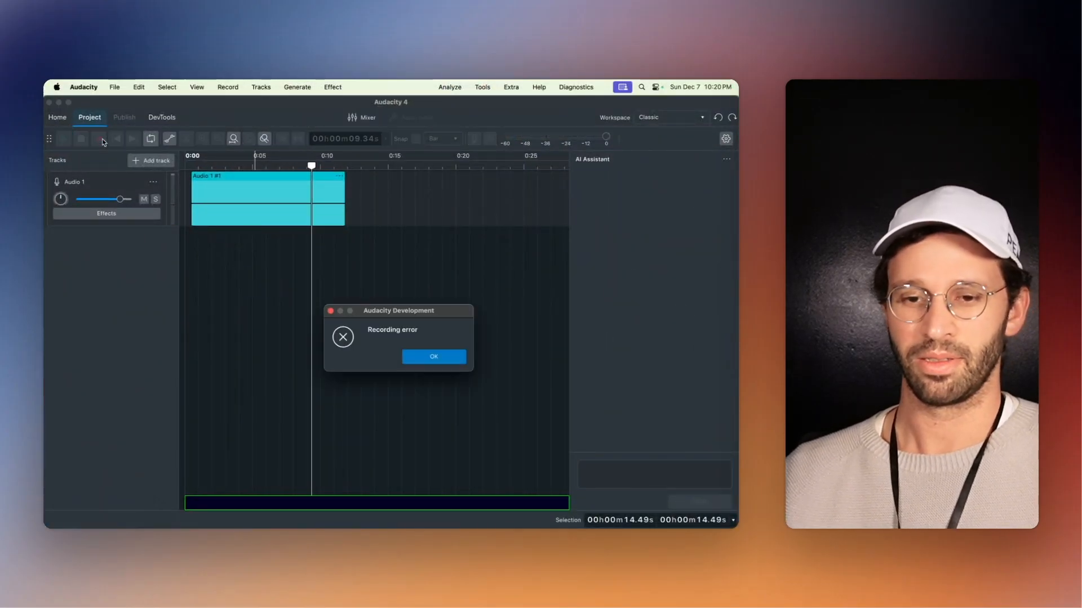
pyautogui.click(435, 358)
pyautogui.click(350, 166)
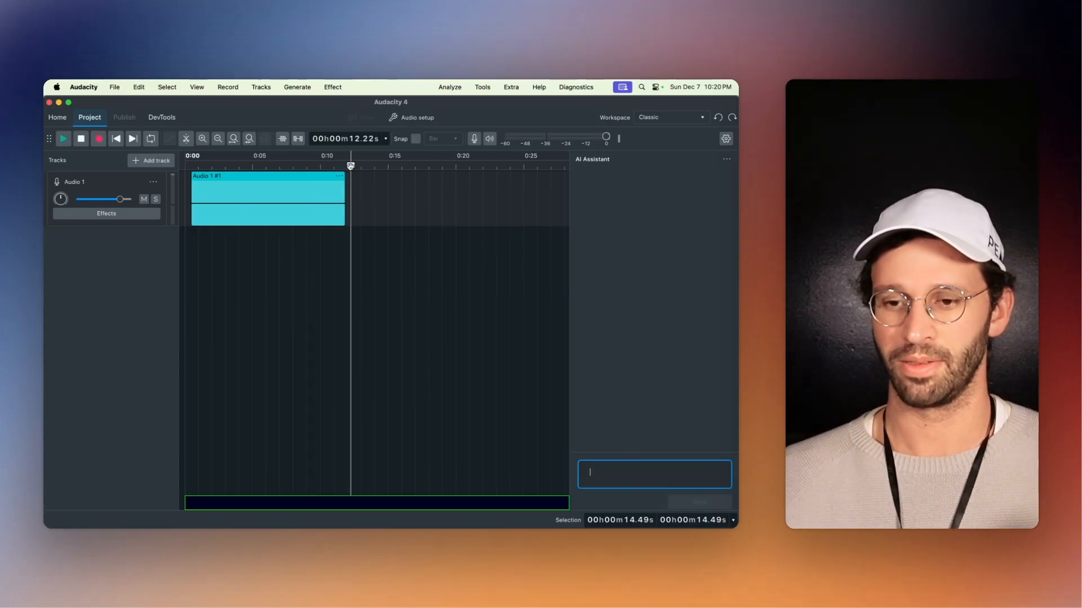
pyautogui.click(96, 142)
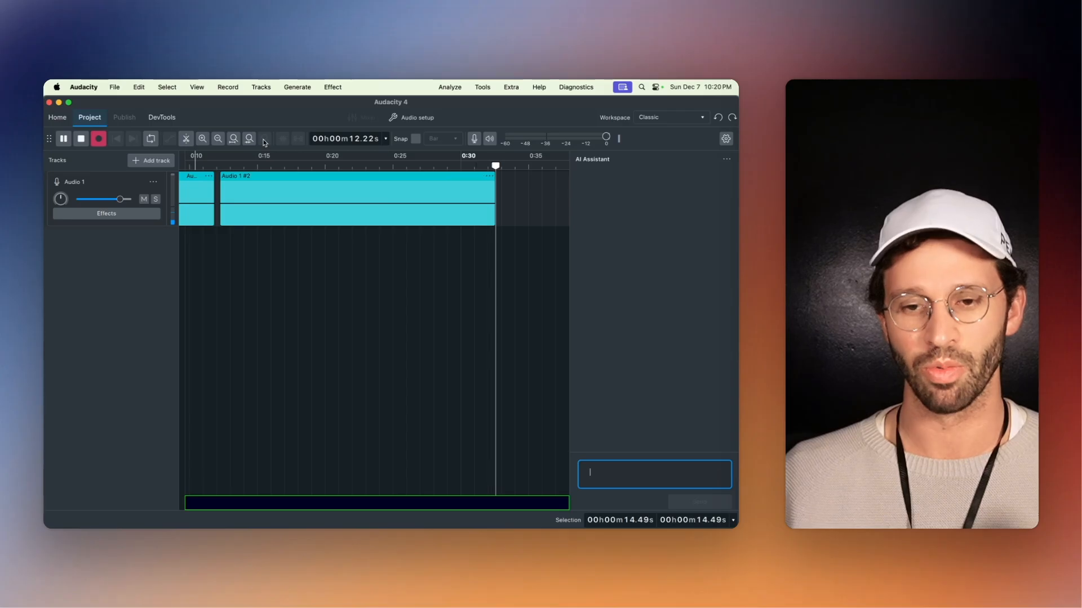
pyautogui.click(103, 141)
# - Place the playhead at about 20.75 s in the second clip and send the AI Assistant the request "split at cursor"
pyautogui.click(336, 163)
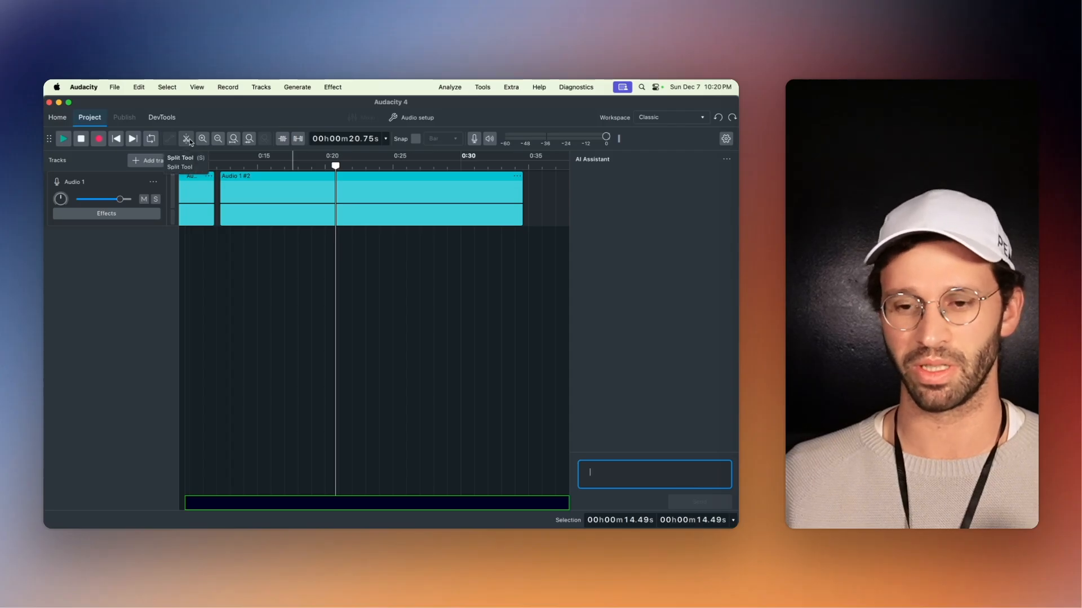
pyautogui.write('s')
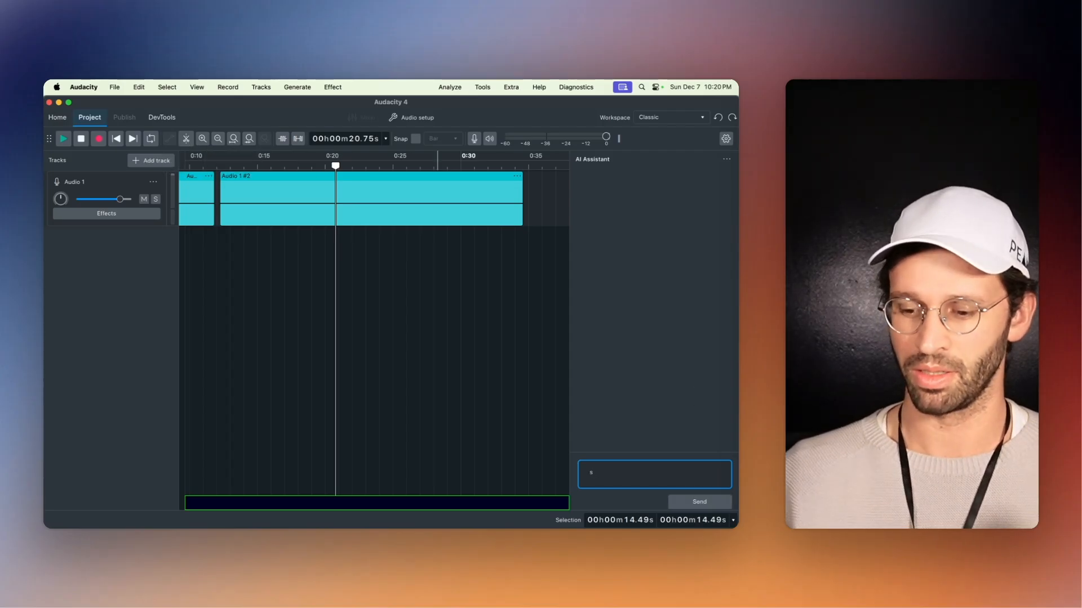
pyautogui.write('plit a')
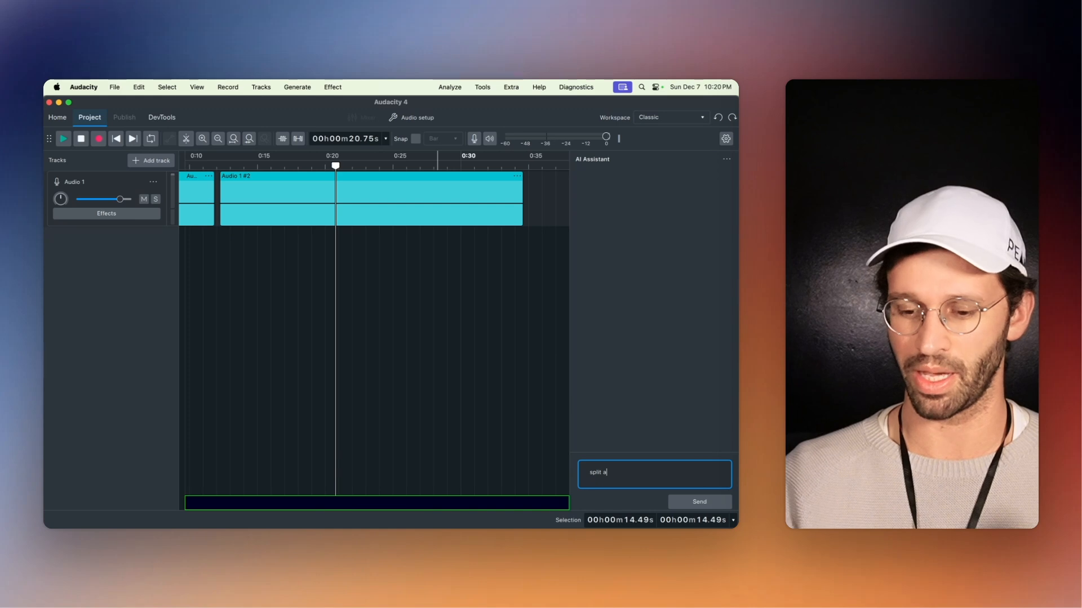
pyautogui.write('t cursor')
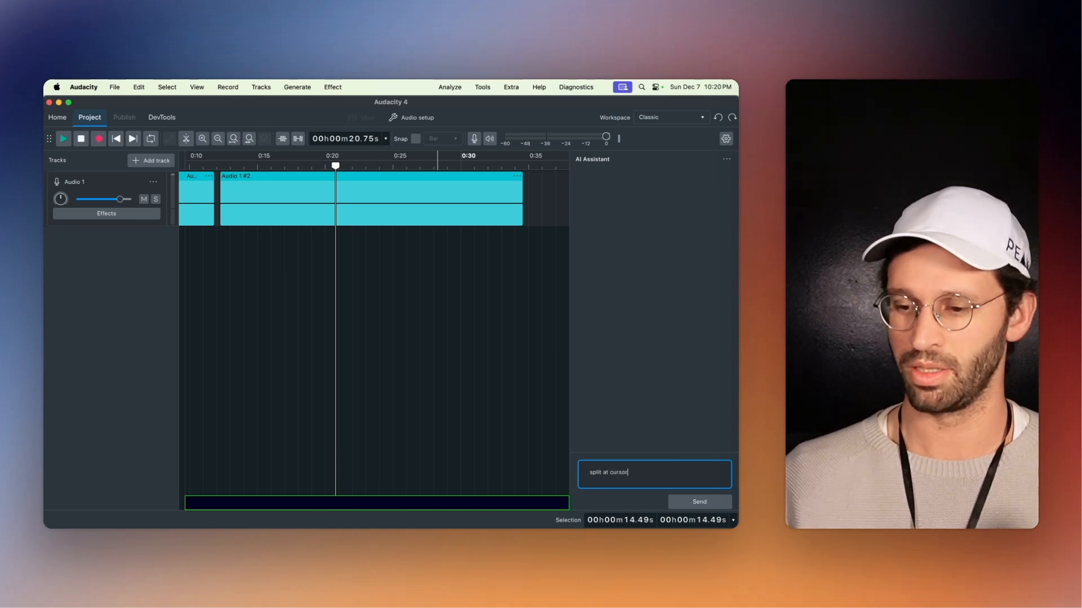
pyautogui.press('Return')
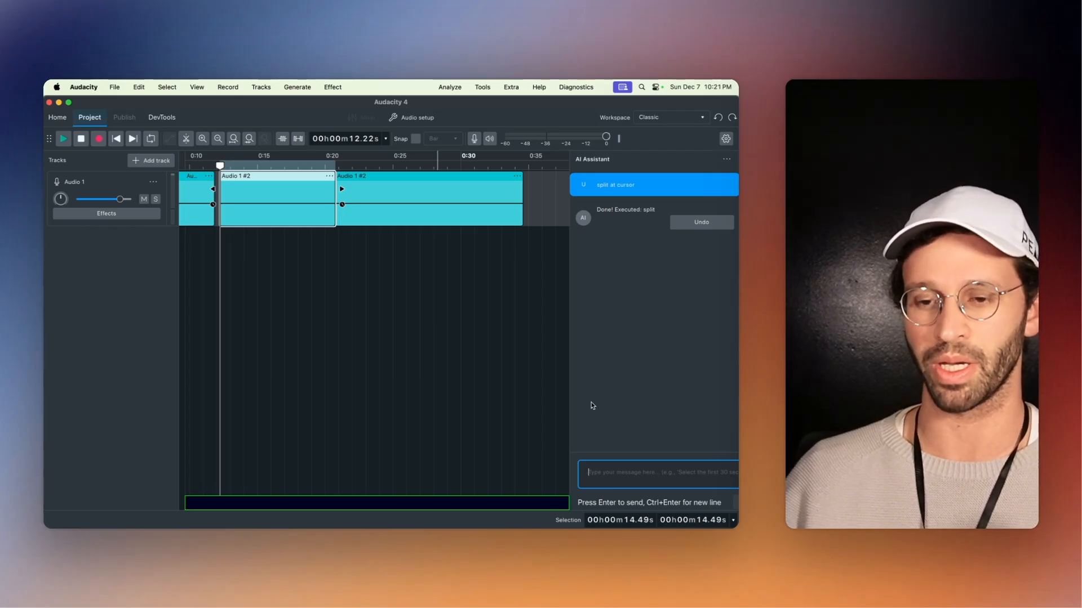
# - Check the split by selecting the piece before the cut, and reposition the playhead at about 25.6 s
pyautogui.click(324, 194)
pyautogui.click(310, 196)
pyautogui.click(306, 180)
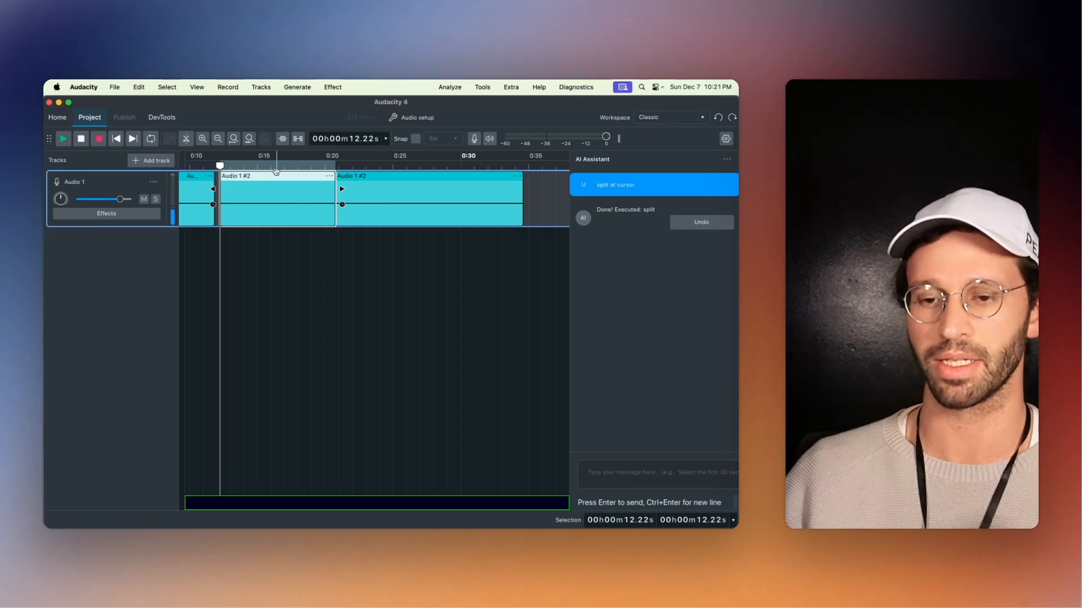
pyautogui.click(293, 275)
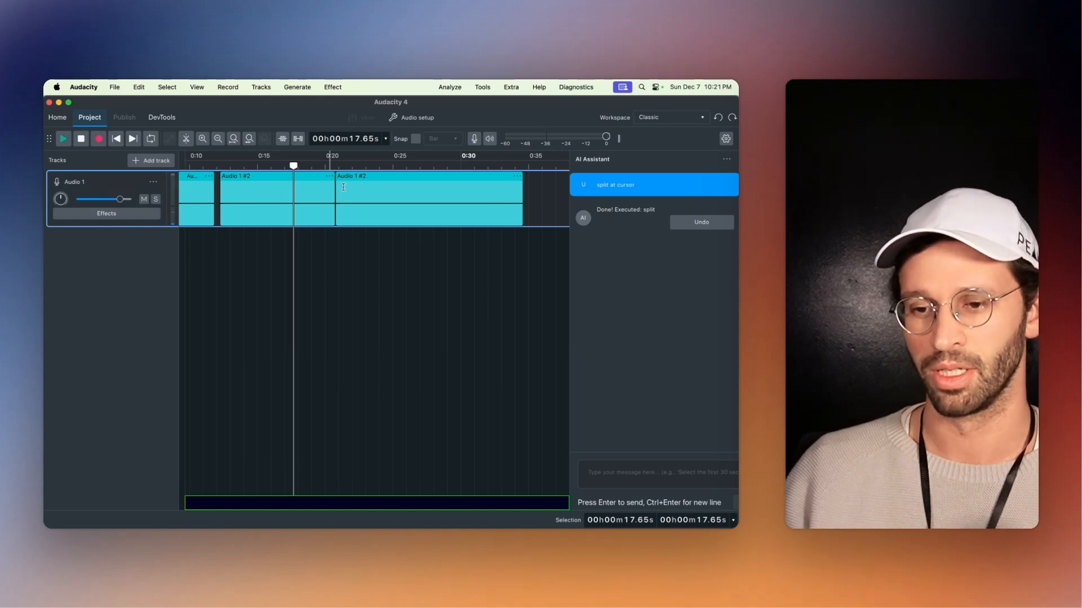
pyautogui.click(401, 166)
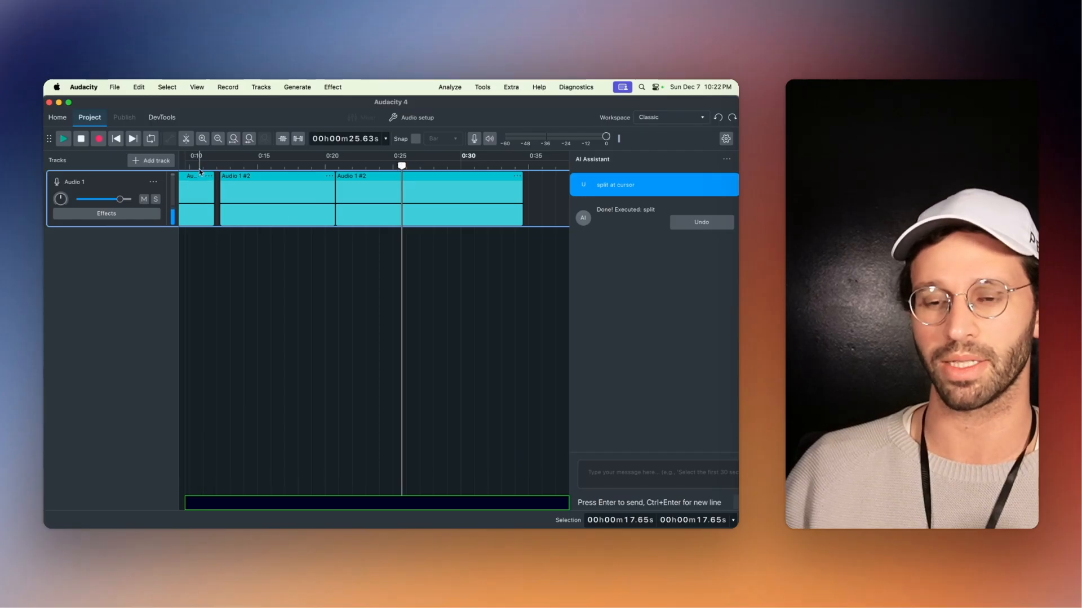
# - Send the AI Assistant the request "transcribe the audio"
pyautogui.click(605, 476)
pyautogui.write('tra')
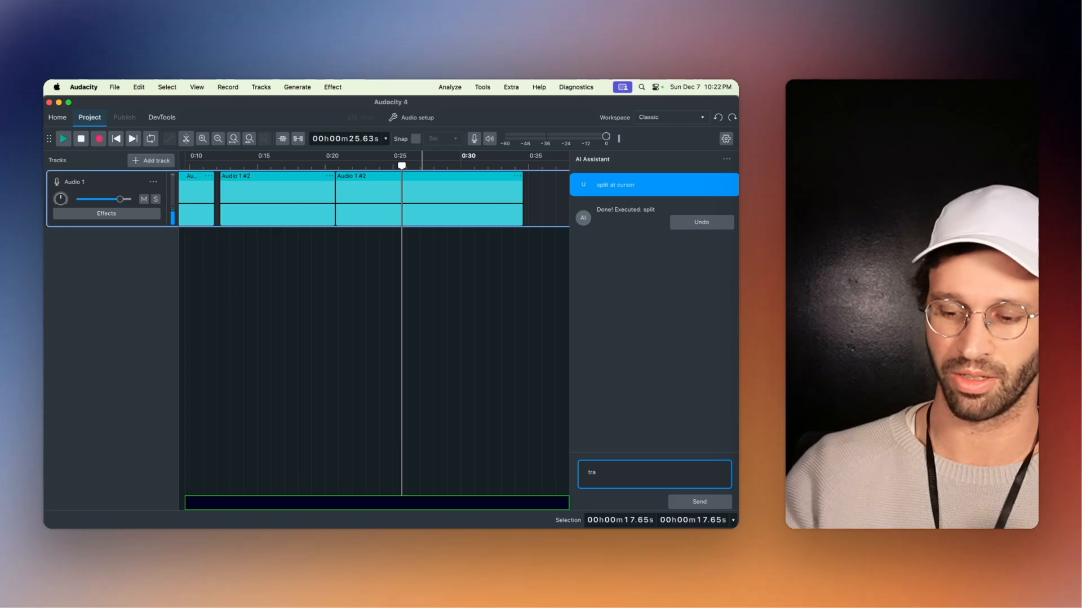
pyautogui.write('nscribe the audio')
pyautogui.press('Return')
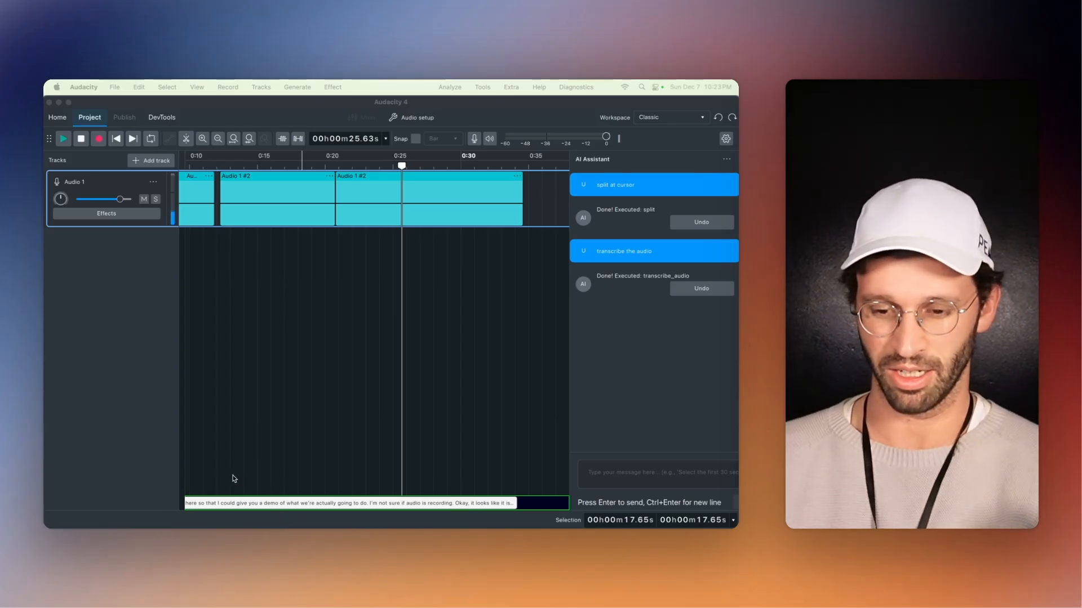
# - Examine the timestamped transcript words in the strip below the track
pyautogui.hscroll(-5, 234, 477)
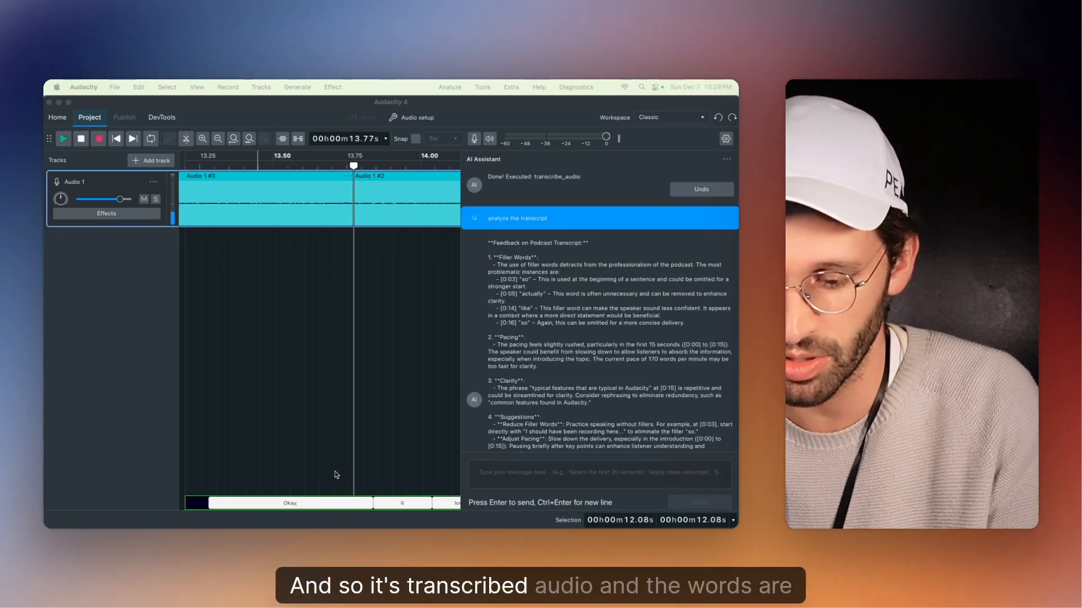
pyautogui.hscroll(3, 395, 473)
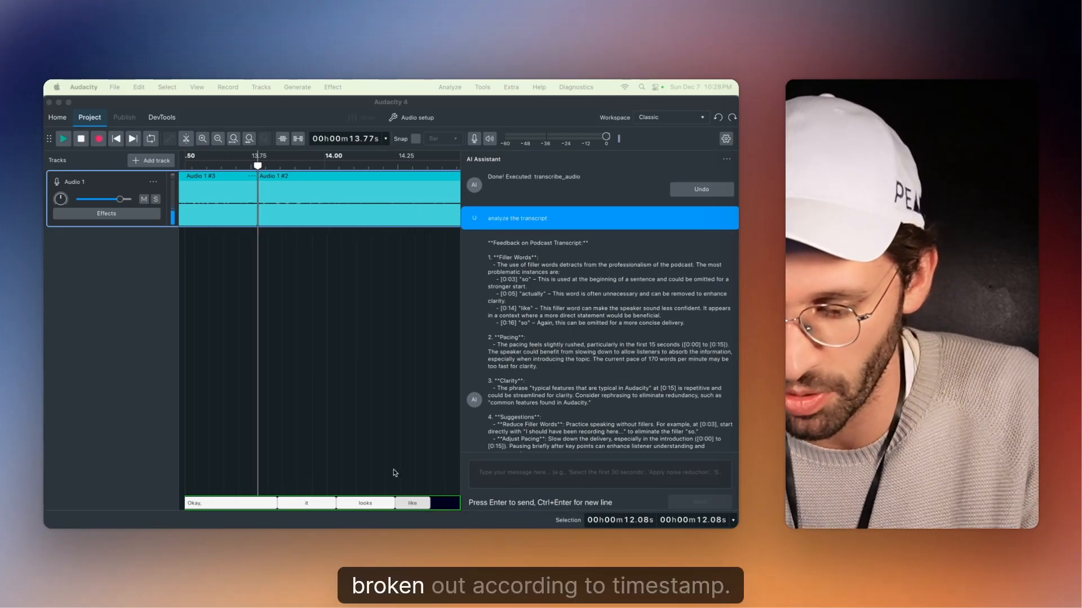
pyautogui.hscroll(3, 393, 473)
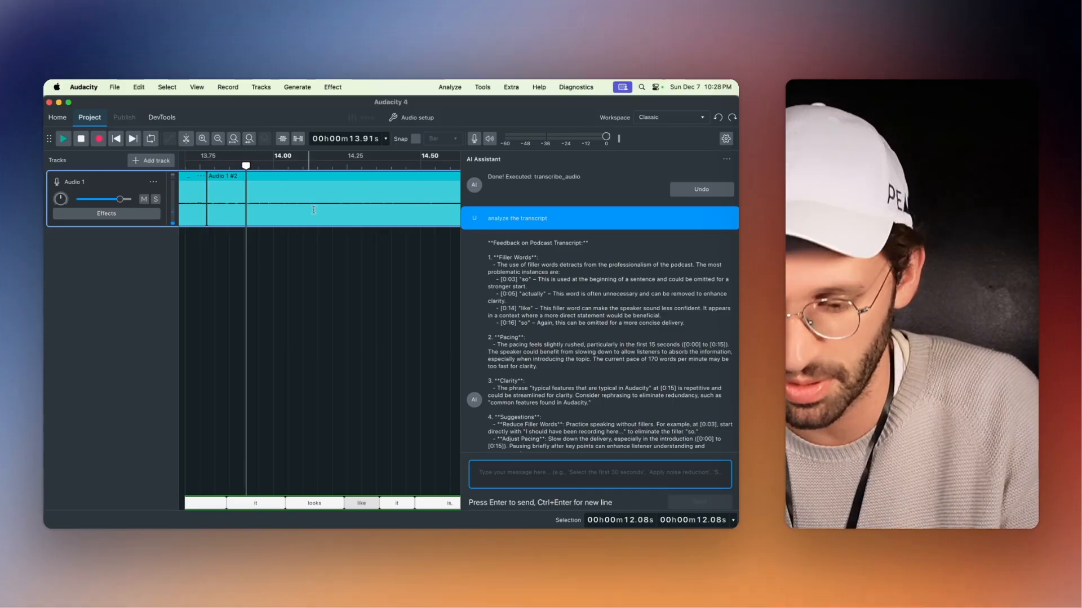
pyautogui.hscroll(3, 314, 210)
# - Read the AI Assistant's transcript feedback on filler words, pacing, clarity and suggestions through to the summary statistics
pyautogui.click(572, 378)
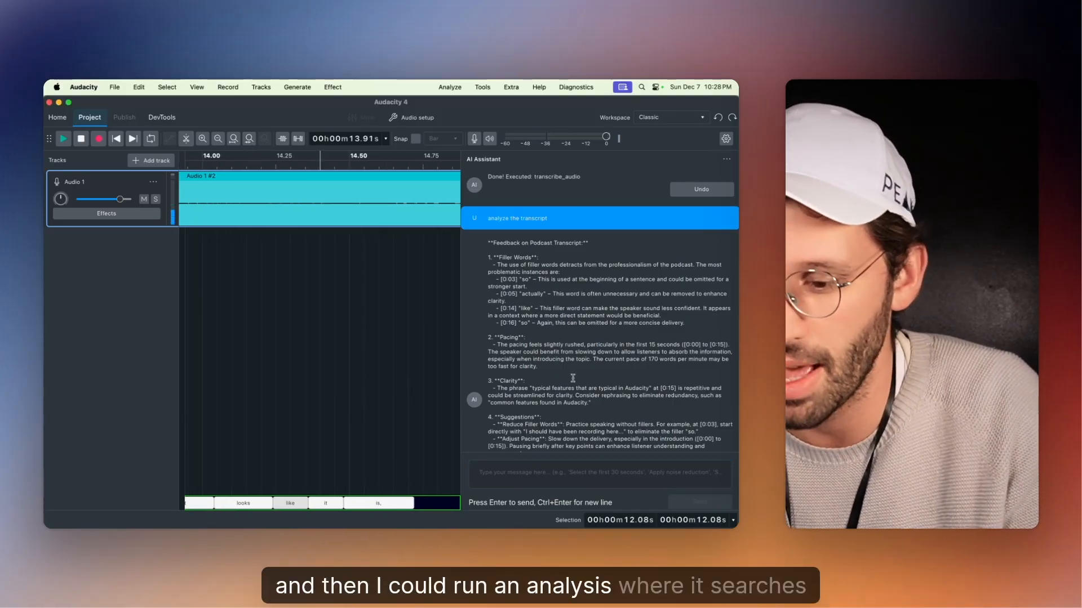
pyautogui.scroll(-2, 572, 379)
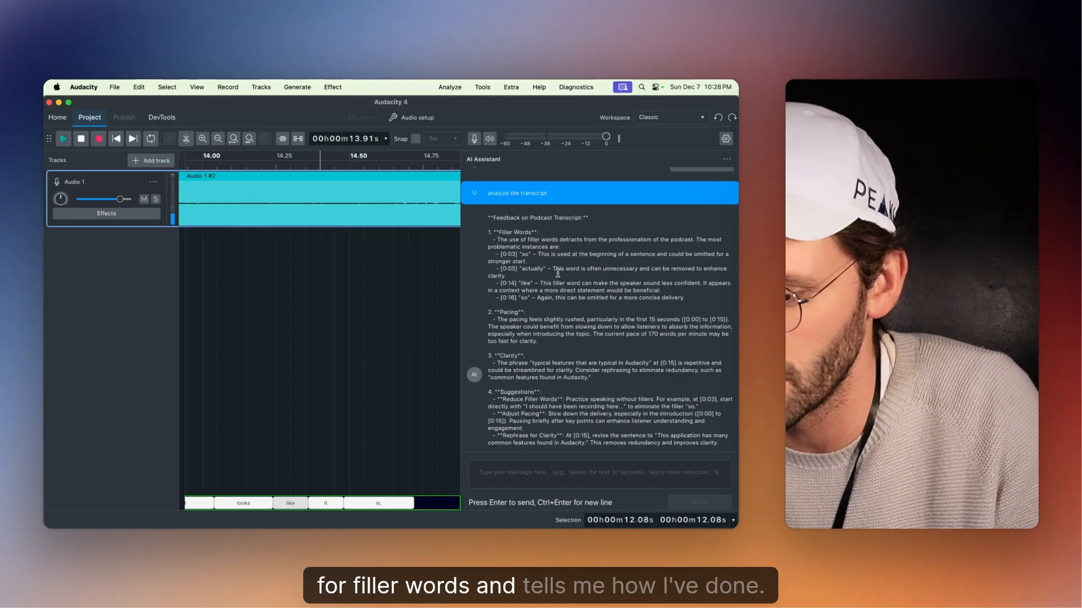
pyautogui.scroll(-2, 544, 255)
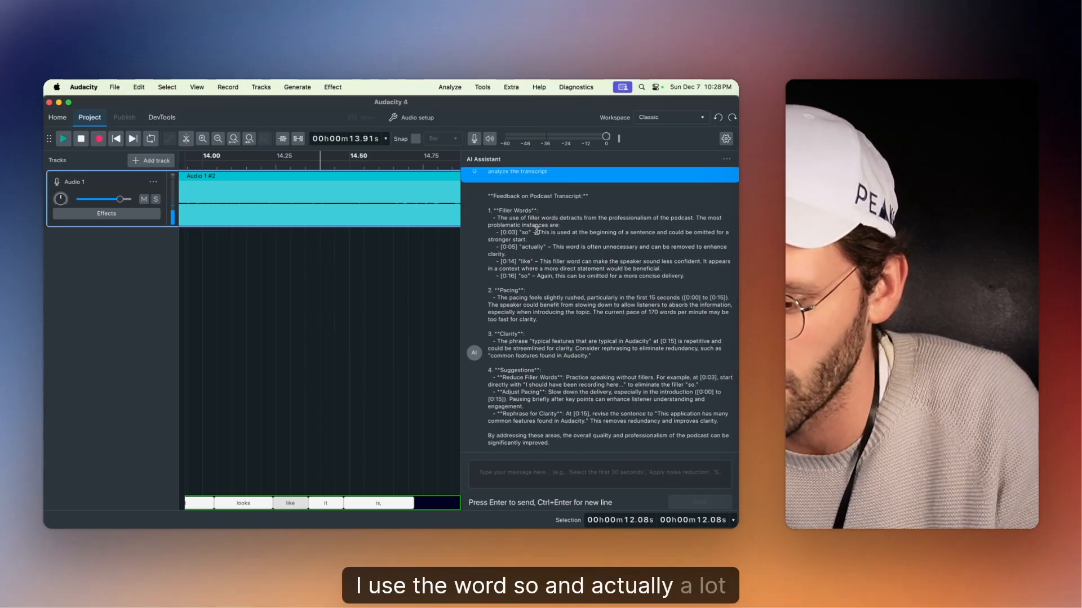
pyautogui.scroll(-3, 537, 230)
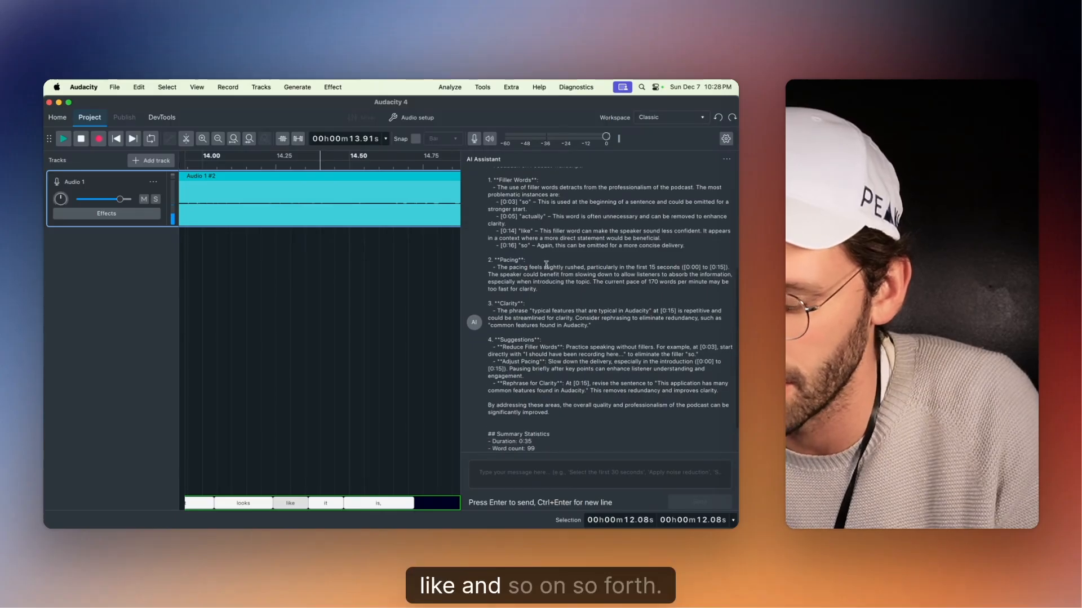
pyautogui.scroll(-3, 546, 264)
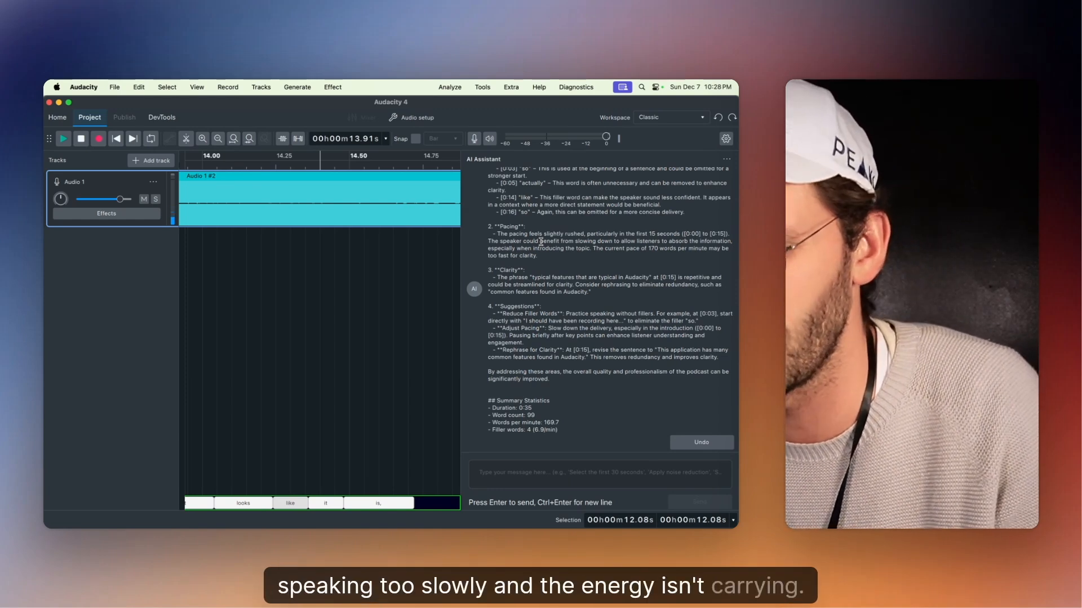
pyautogui.scroll(-1, 541, 241)
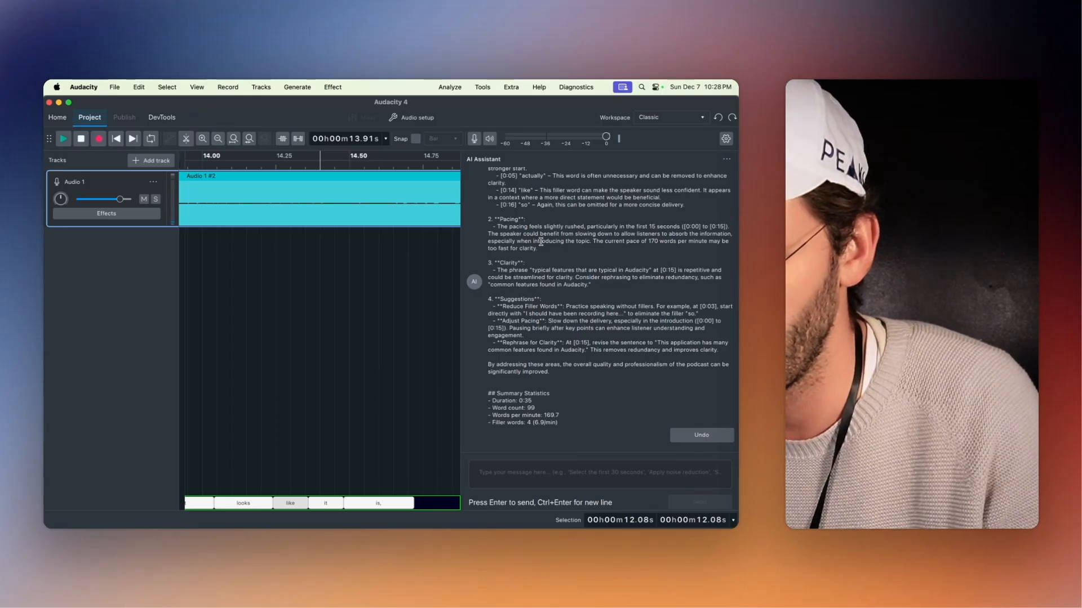